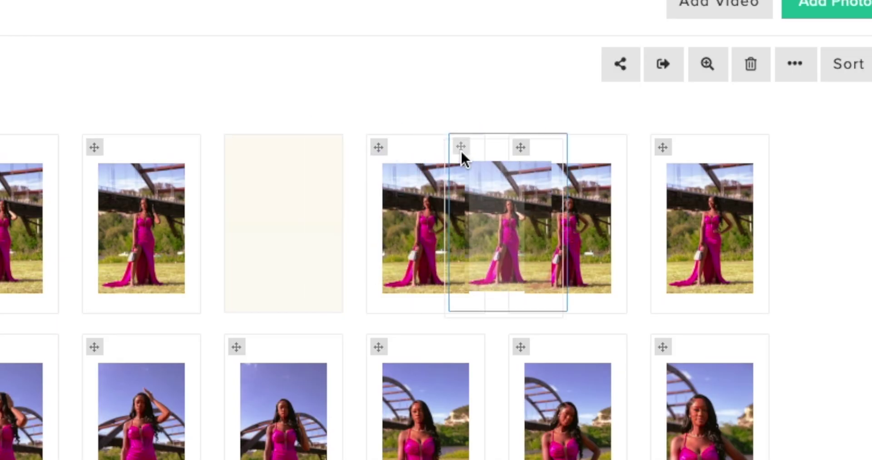
Drag one prom photo tile to a new position in the collection grid
drag(462, 155, 530, 162)
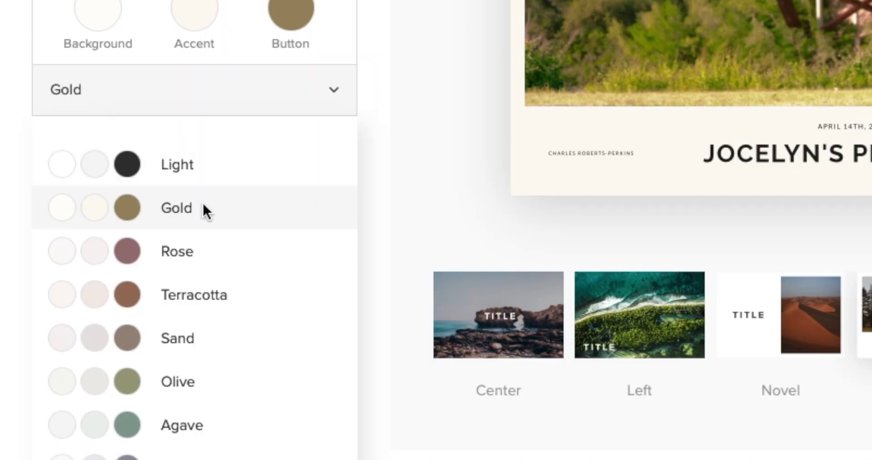
Apply the Sand colour palette to the gallery and browse the cover title font list
click(211, 345)
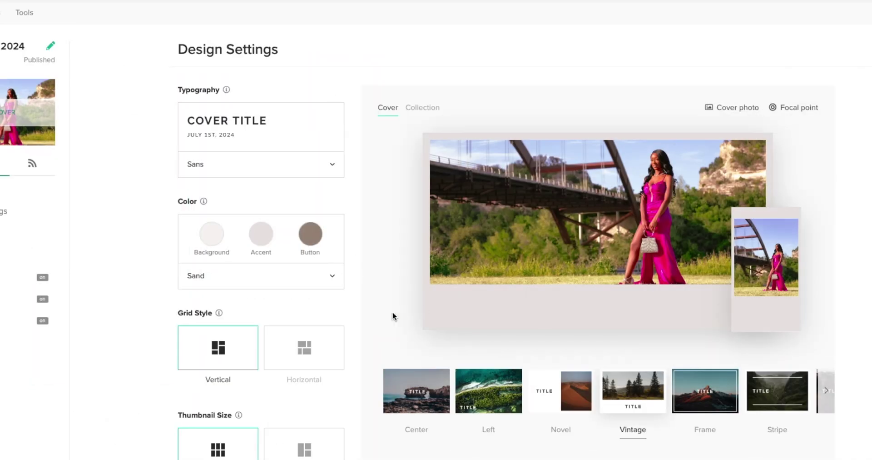
click(218, 162)
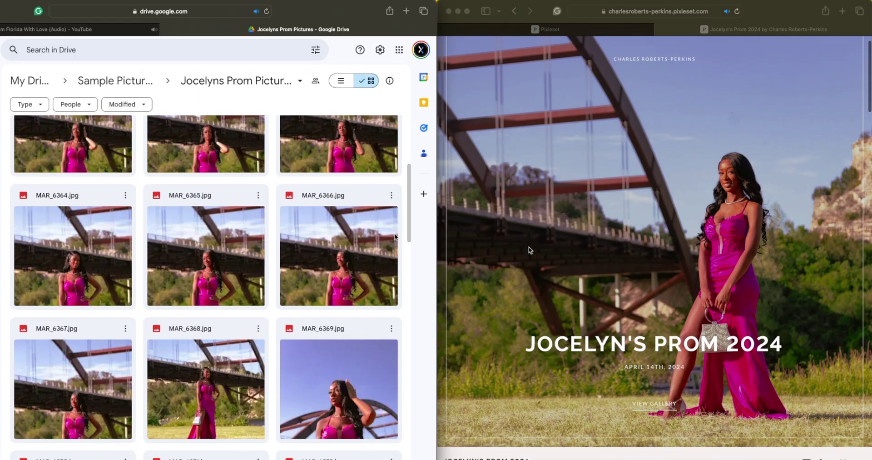
scroll(529, 247, down, 4)
scroll(529, 249, down, 10)
scroll(395, 236, down, 8)
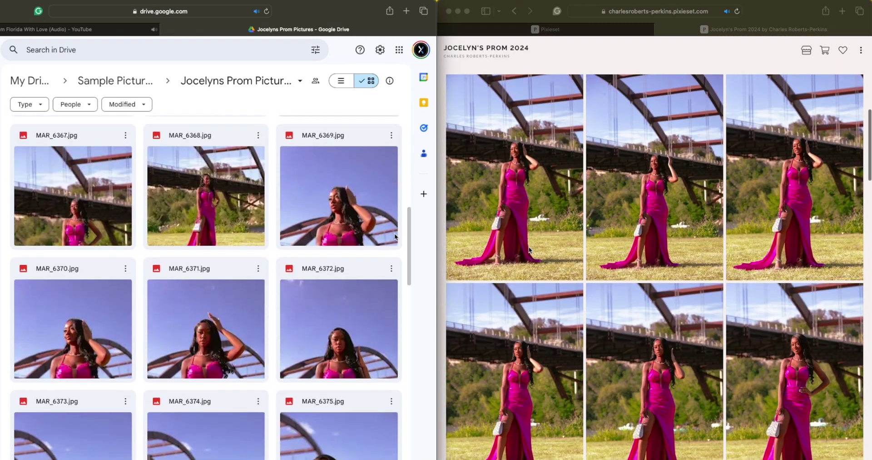
scroll(529, 249, down, 6)
scroll(395, 237, down, 5)
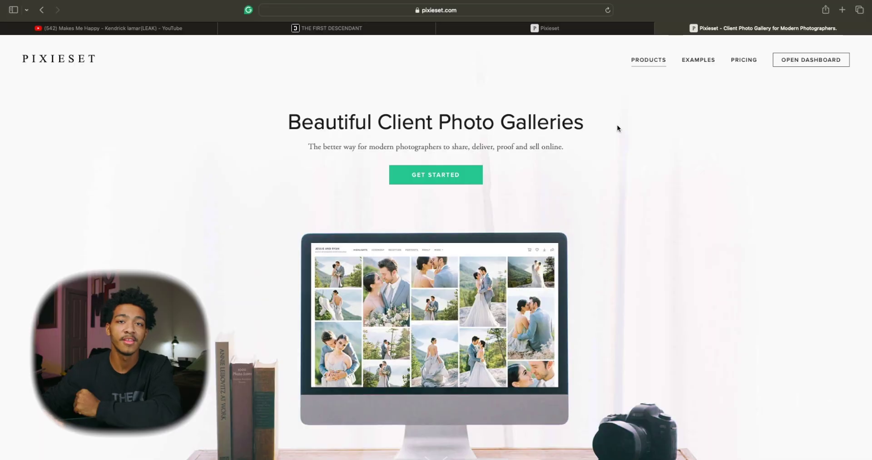
Bring up the PRODUCTS menu in the top navigation to reach Client Gallery pricing
mouse_move(655, 57)
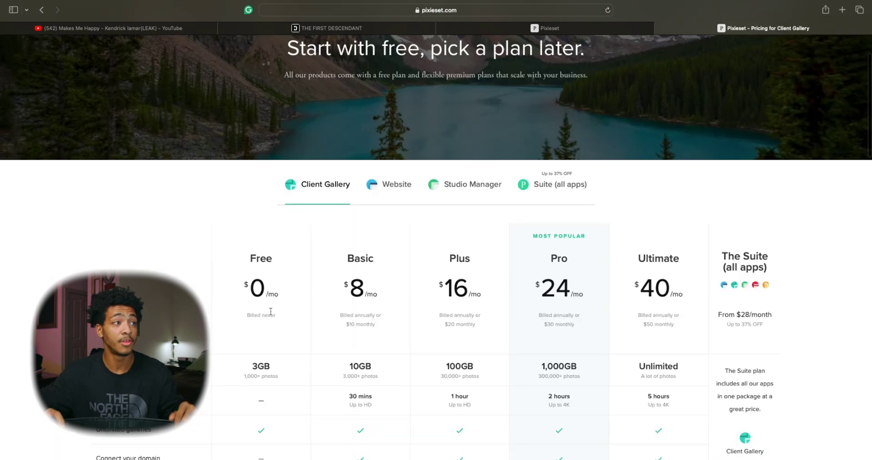
Review the plan pricing table, marking the Basic plan's 10GB storage, then return to the dashboard
scroll(271, 313, down, 4)
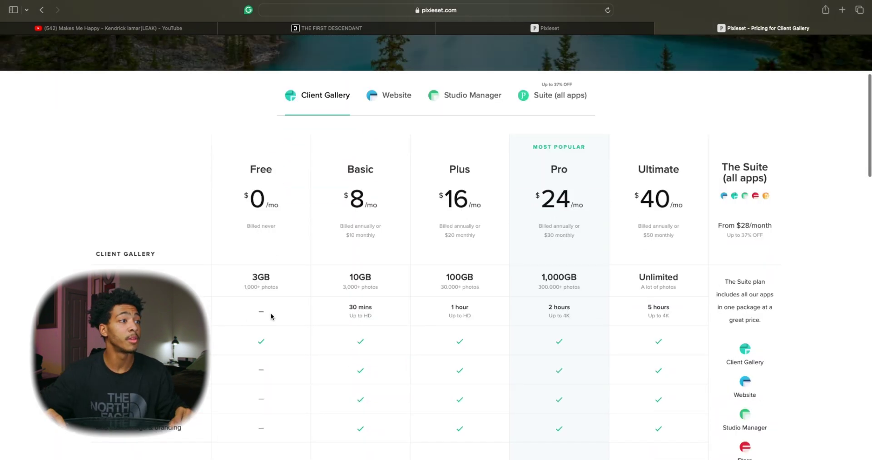
scroll(375, 192, up, 3)
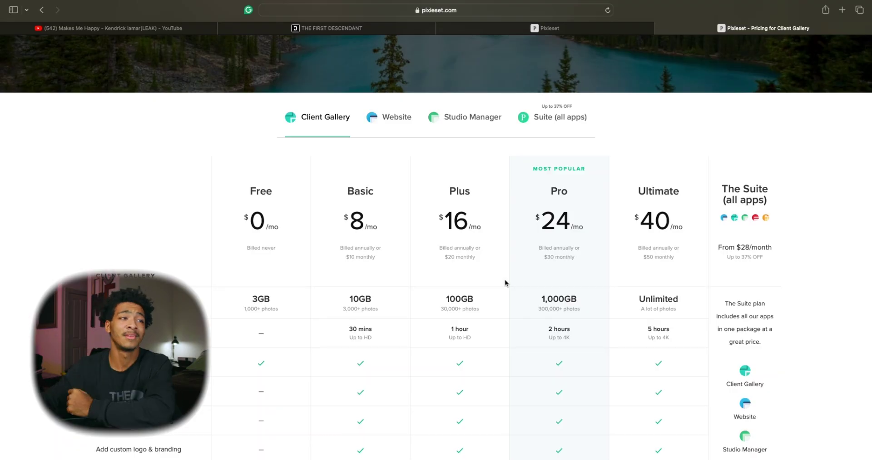
drag(345, 300, 383, 312)
click(384, 312)
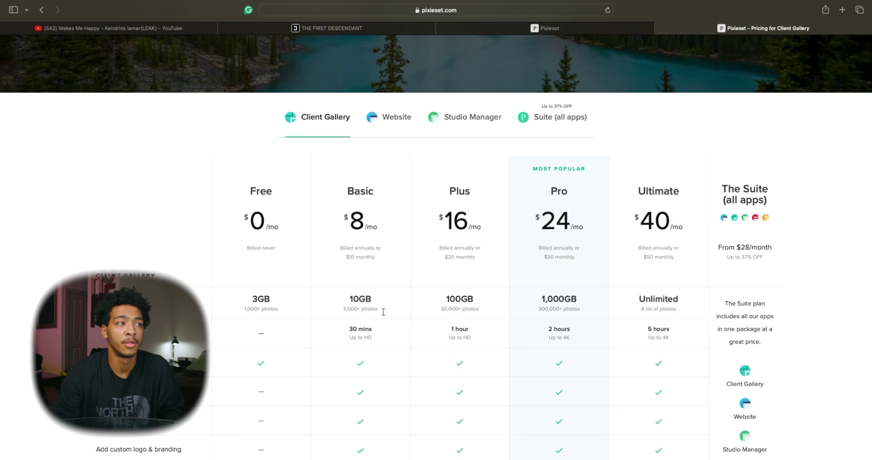
key(ctrl+shift+Tab)
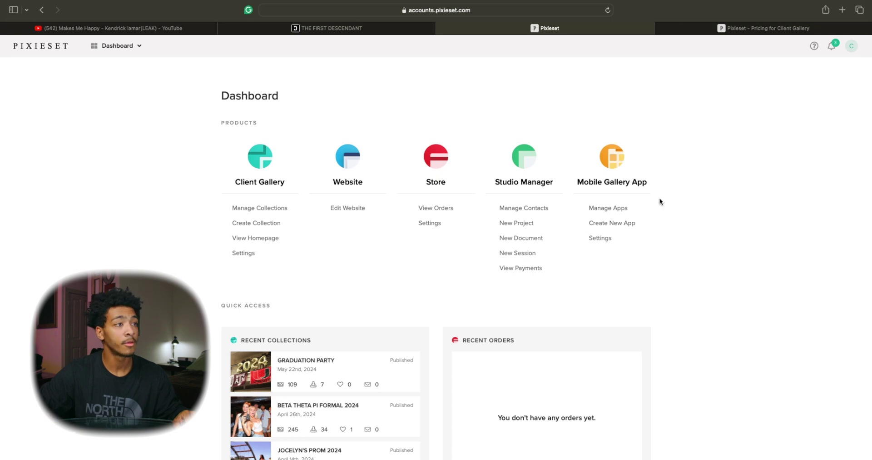
scroll(481, 377, down, 4)
scroll(372, 376, down, 2)
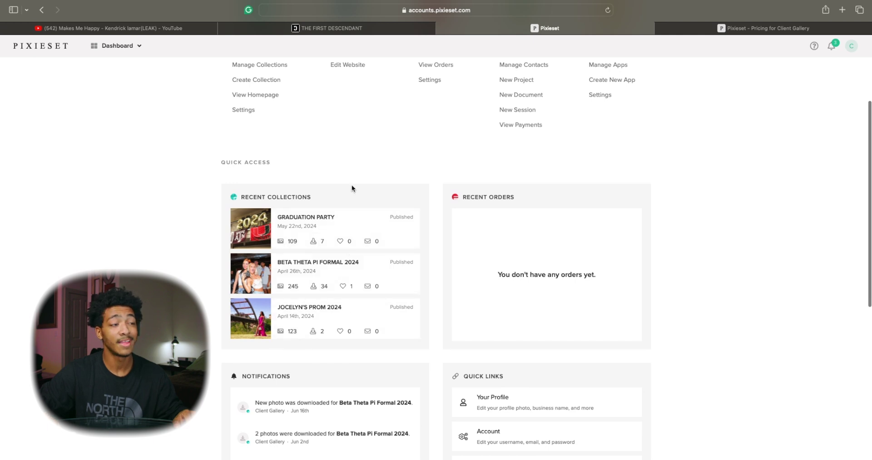
scroll(446, 341, down, 1)
scroll(447, 342, down, 6)
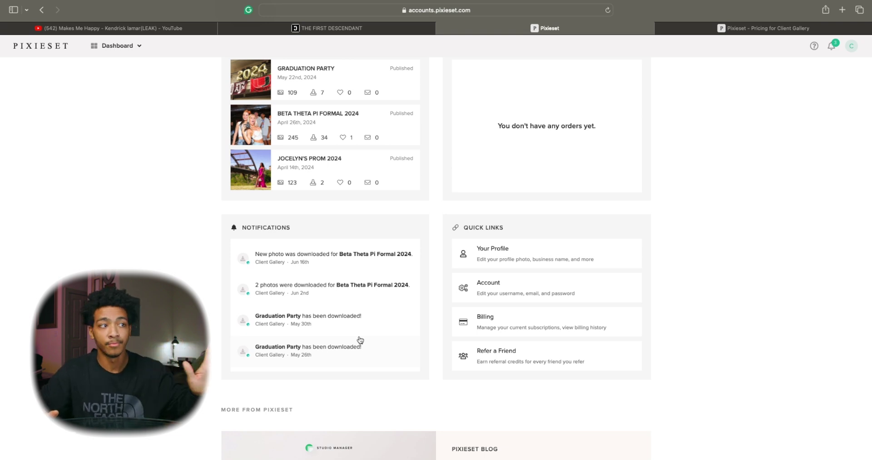
key(super+bracketleft)
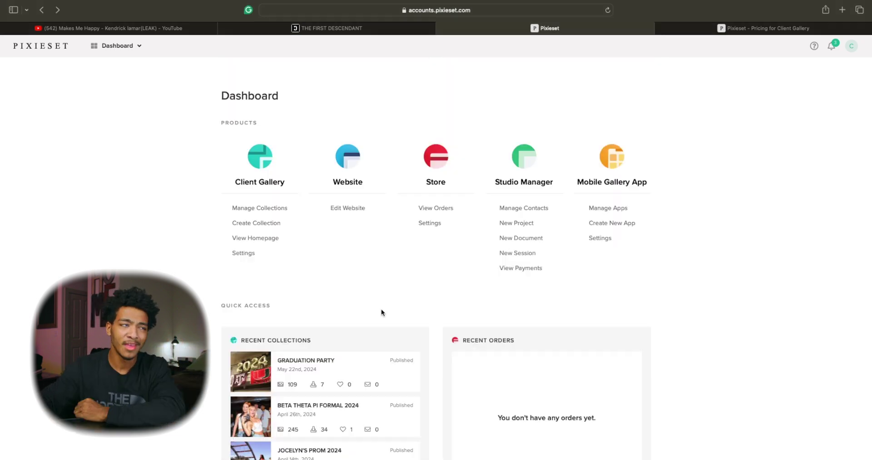
click(260, 181)
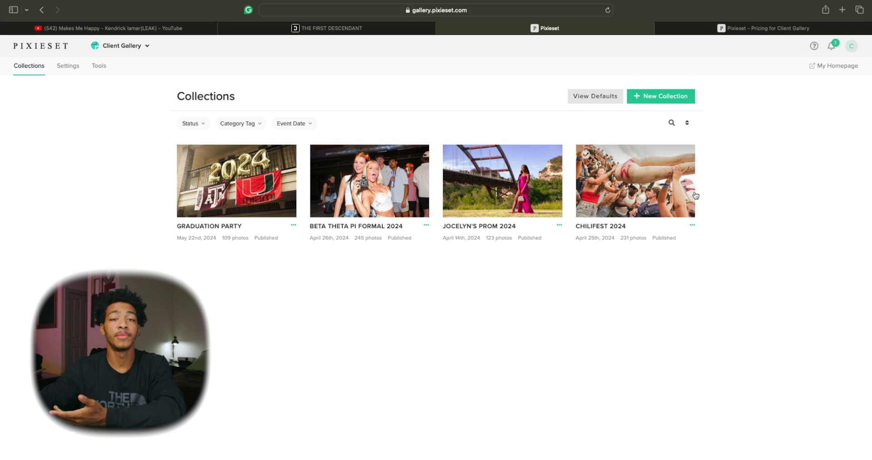
Start a new collection and open the event date calendar
click(644, 97)
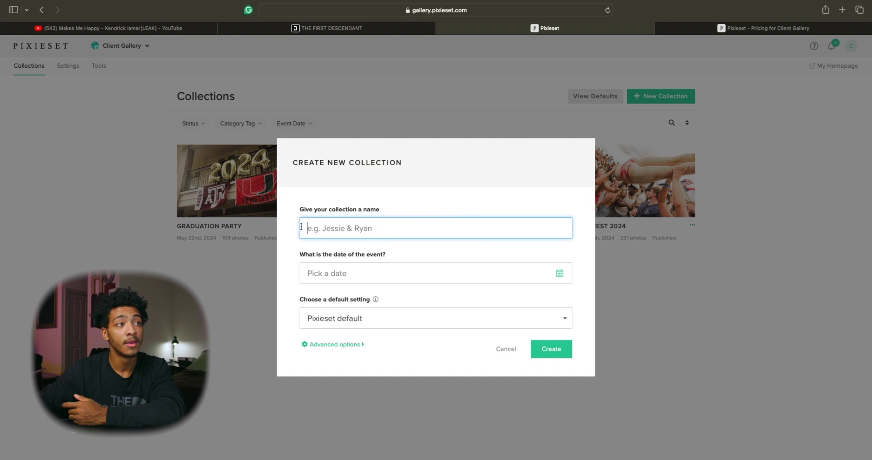
click(309, 274)
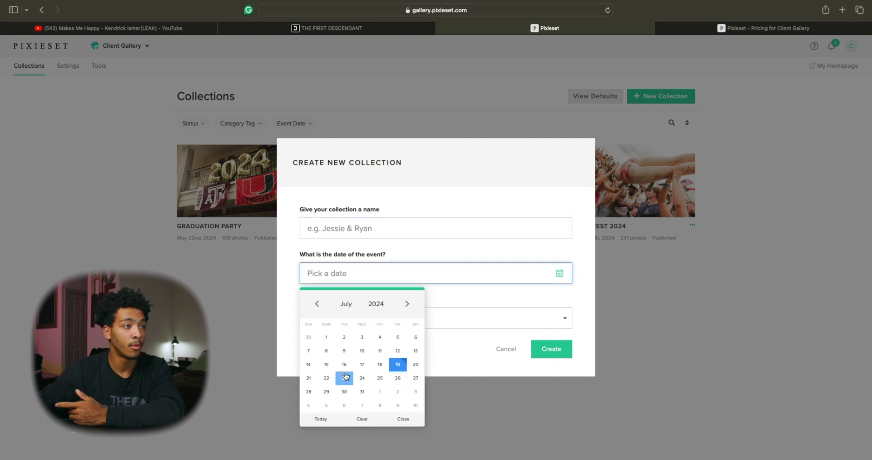
Cancel the new collection, keeping Pixieset default, and open the Jocelyn's Prom 2024 collection
click(406, 418)
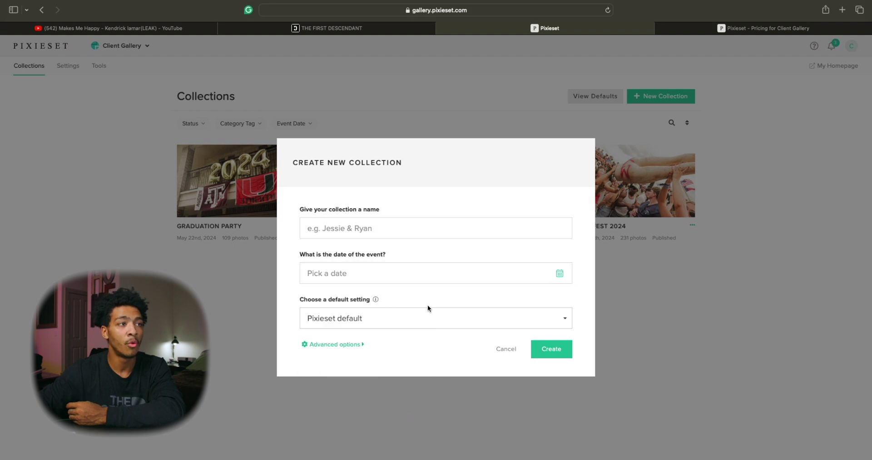
click(333, 320)
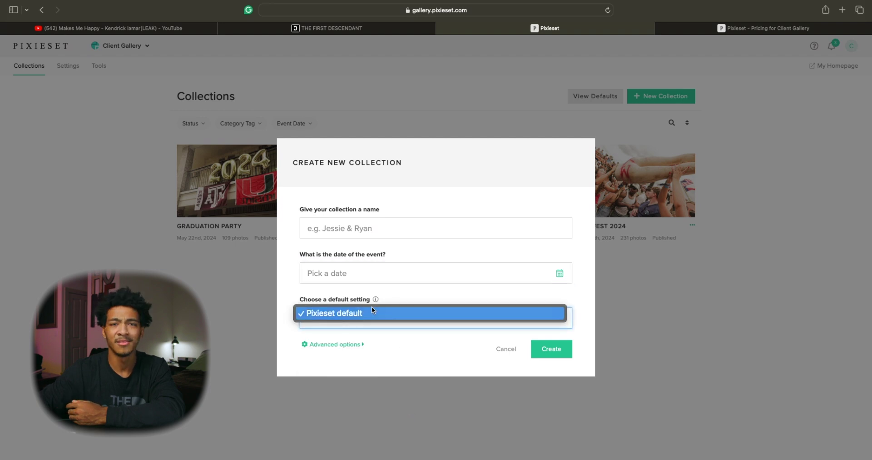
click(400, 296)
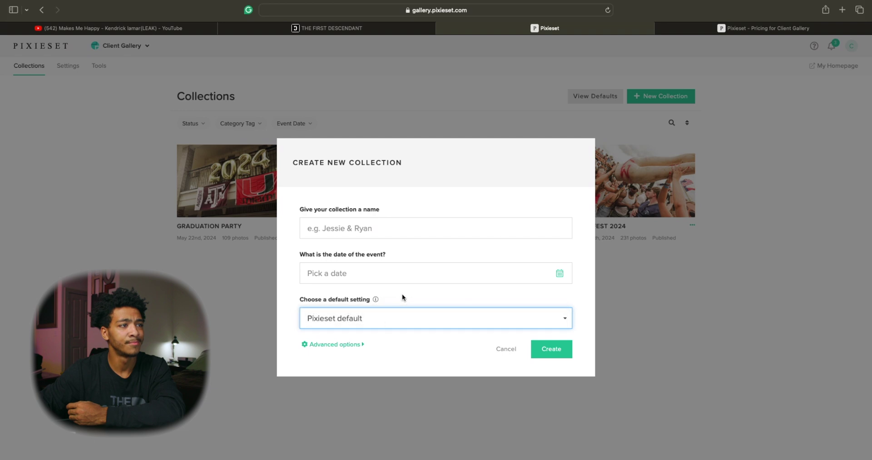
click(358, 345)
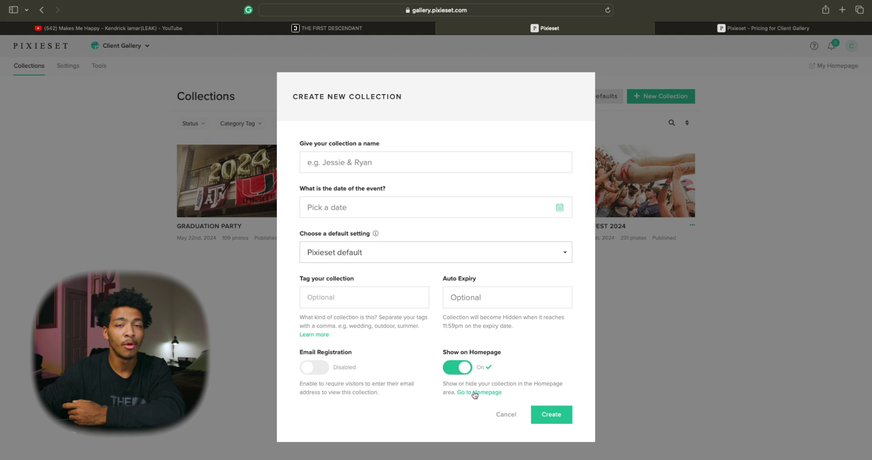
click(506, 415)
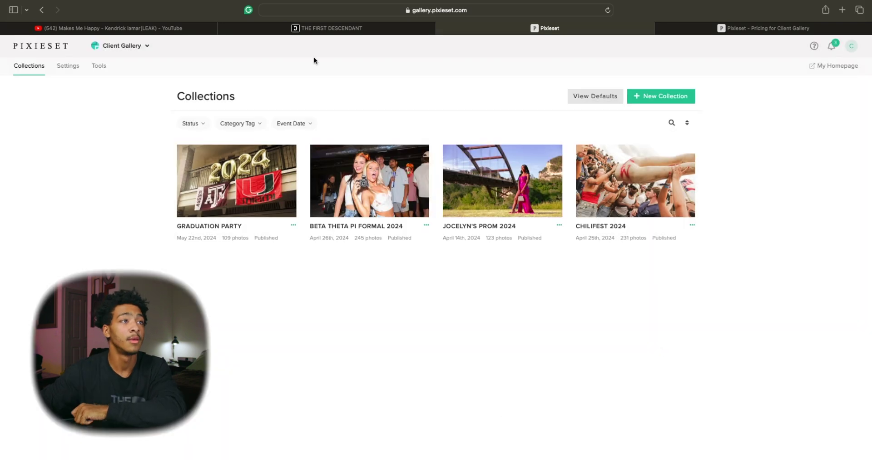
click(503, 181)
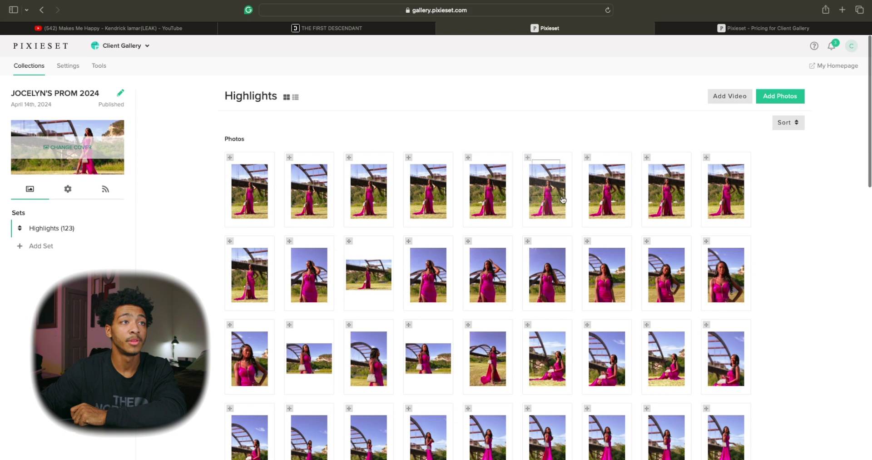
Move a top-row Highlights photo to a new position and bring up the cover design settings
drag(528, 159, 645, 162)
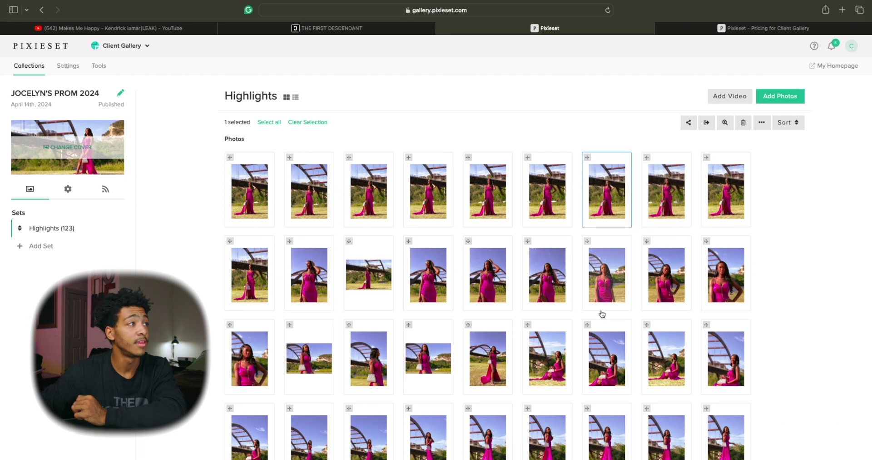
click(96, 156)
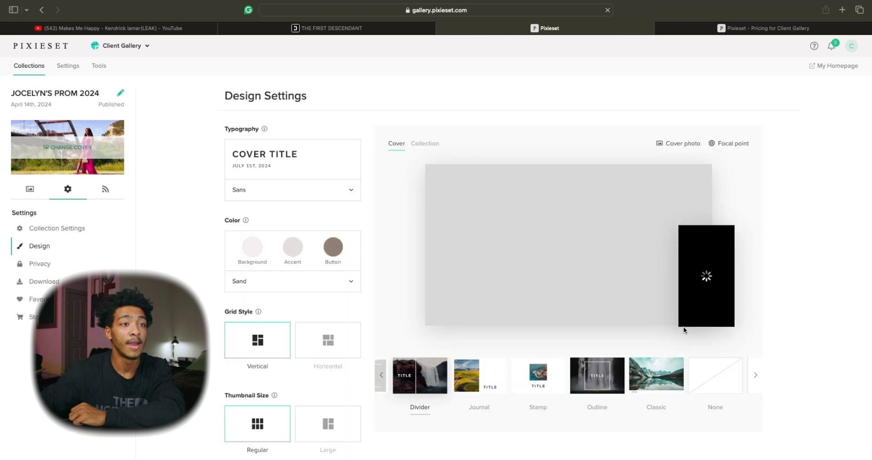
Place the cover focal point on the woman in the pink dress and confirm it
click(727, 143)
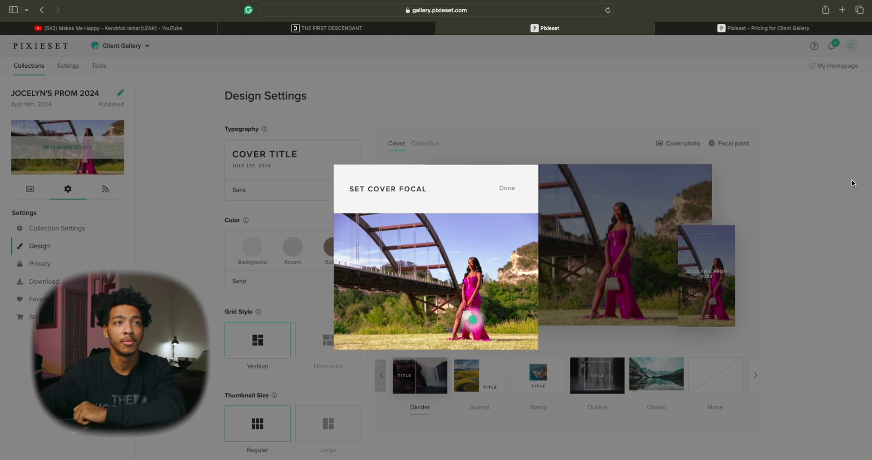
click(717, 286)
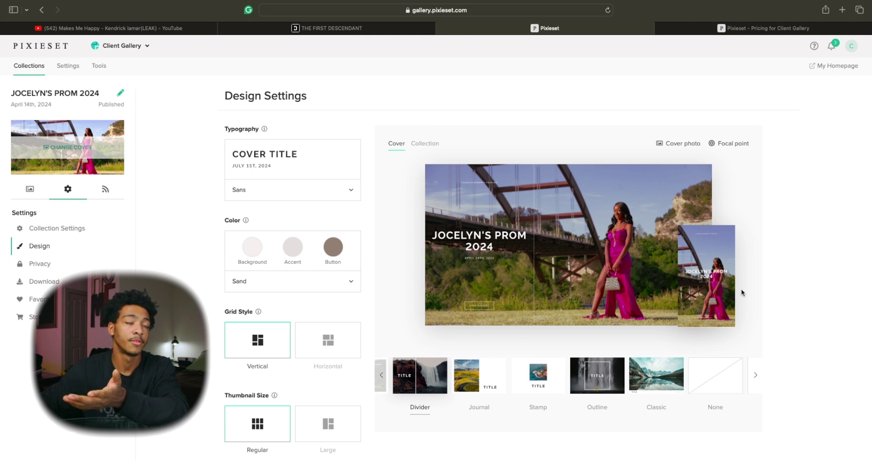
Try the Novel cover style, then settle on Vintage with Sans typography
click(385, 380)
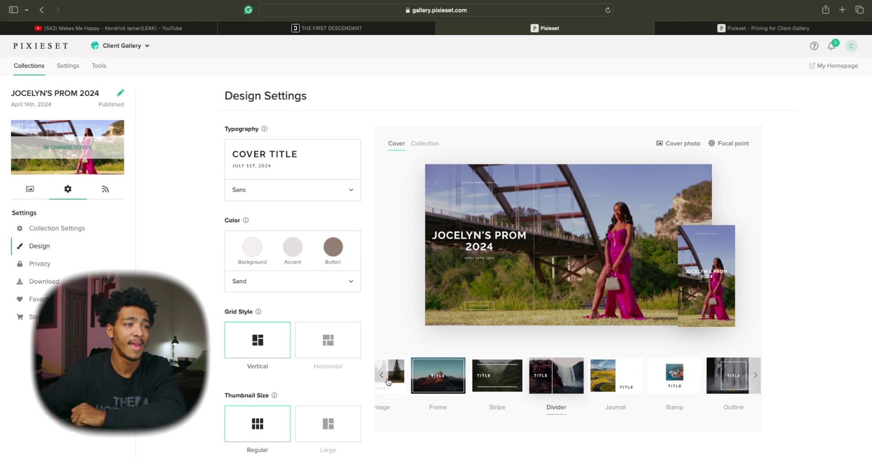
click(381, 373)
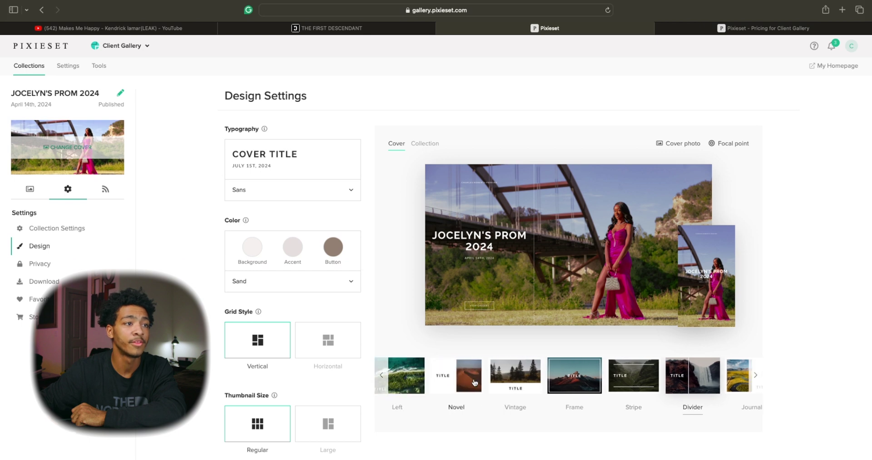
click(459, 381)
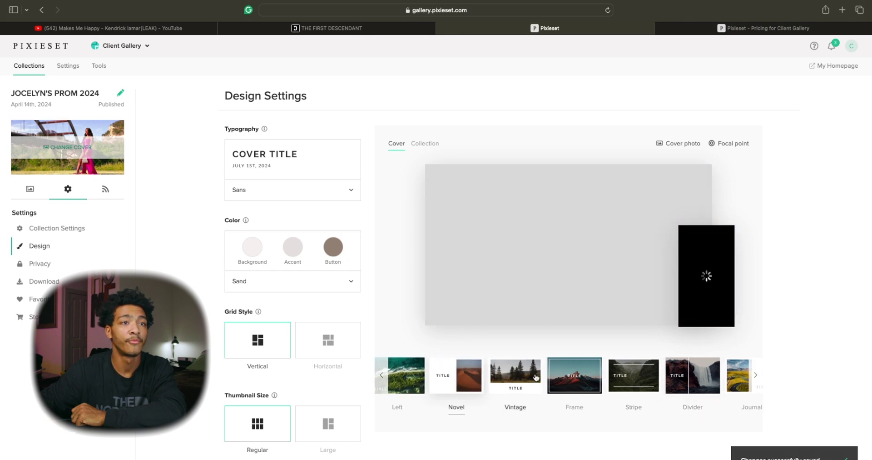
click(537, 377)
click(305, 188)
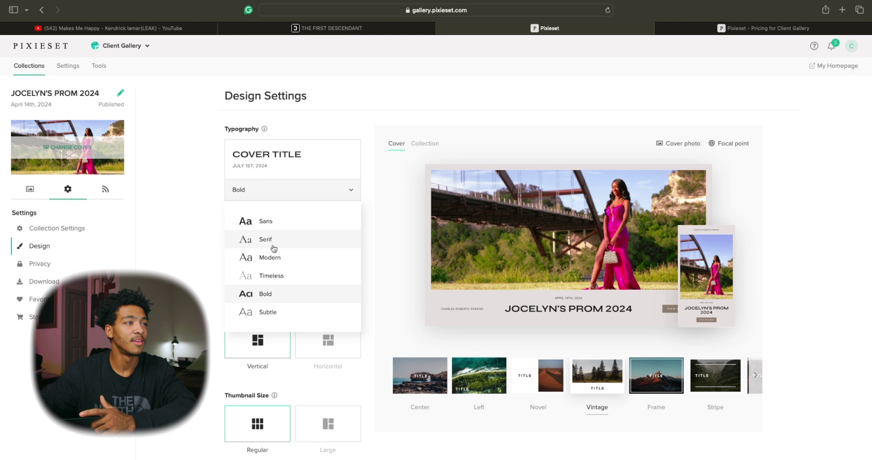
click(268, 222)
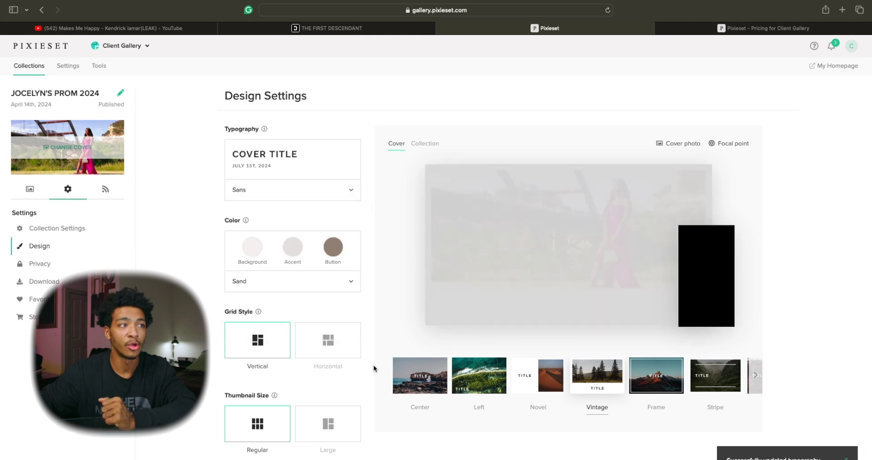
scroll(314, 373, down, 5)
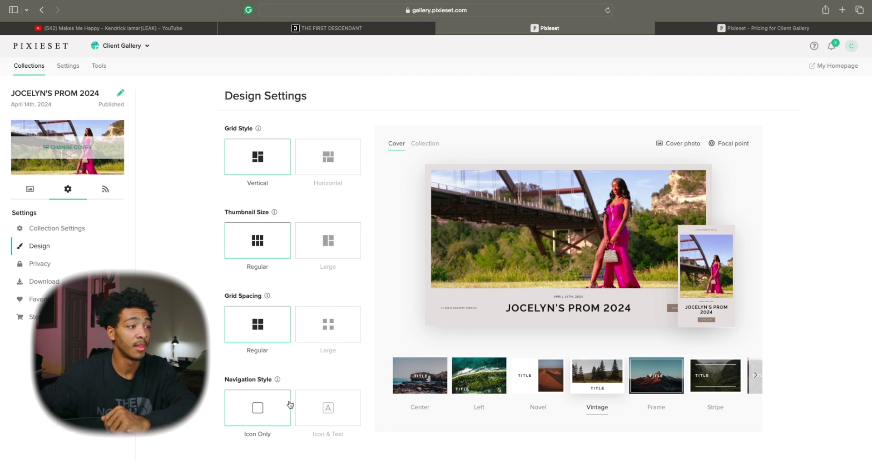
scroll(289, 401, up, 5)
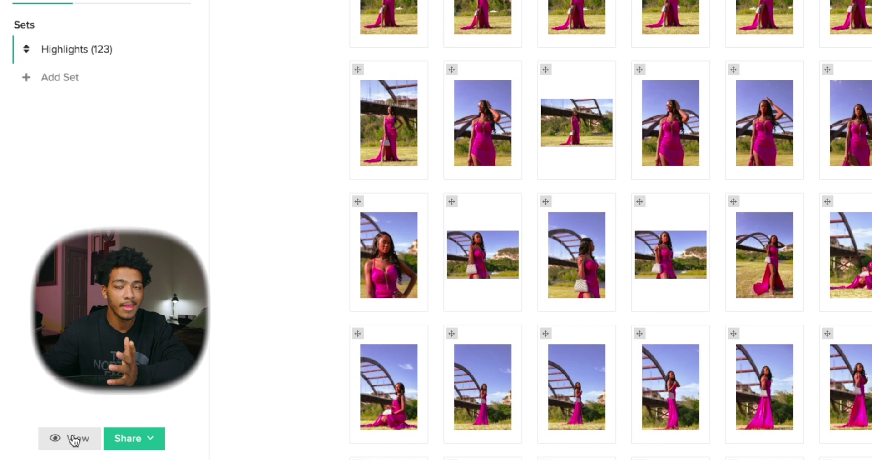
Preview the Jocelyn's Prom 2024 gallery in a new tab, scroll through it, then close it
click(73, 439)
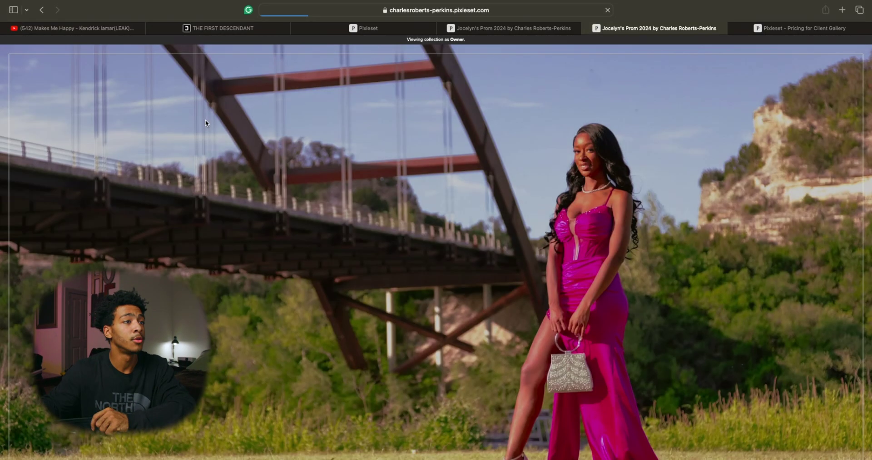
scroll(443, 349, down, 4)
scroll(443, 349, up, 4)
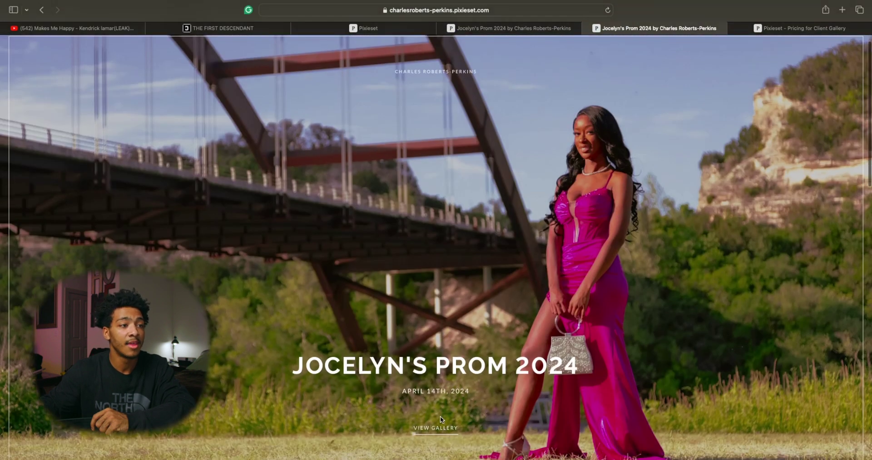
scroll(439, 422, down, 1)
scroll(443, 363, up, 2)
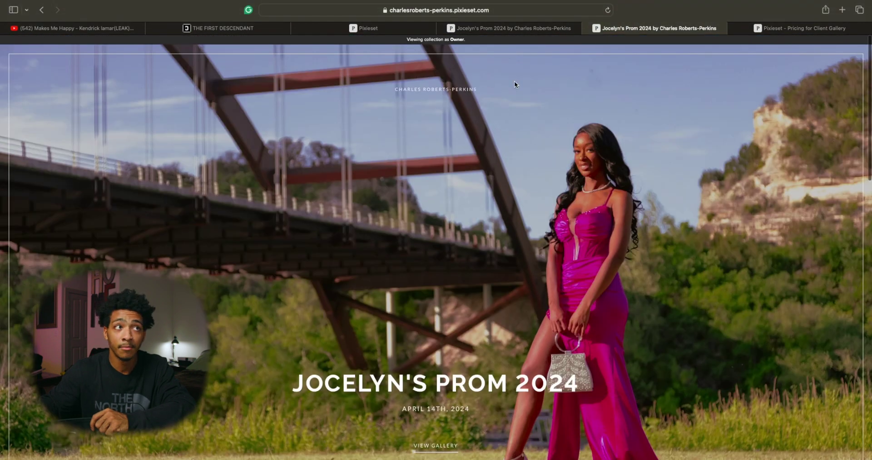
scroll(426, 414, down, 6)
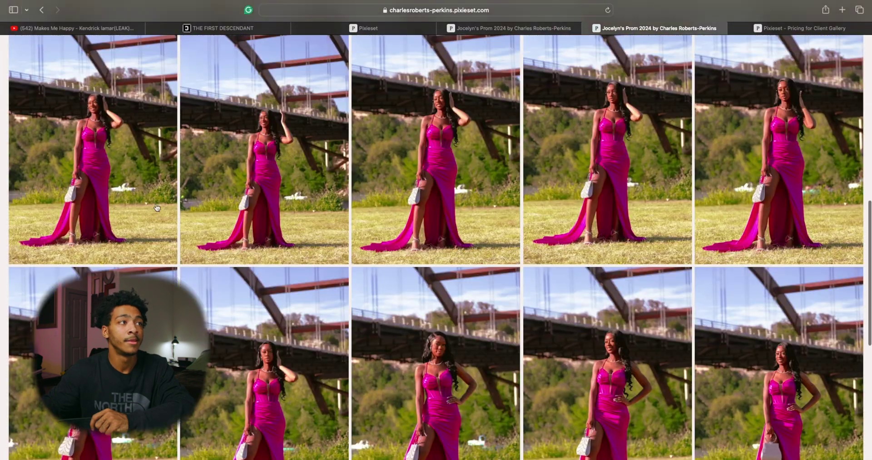
scroll(751, 404, down, 8)
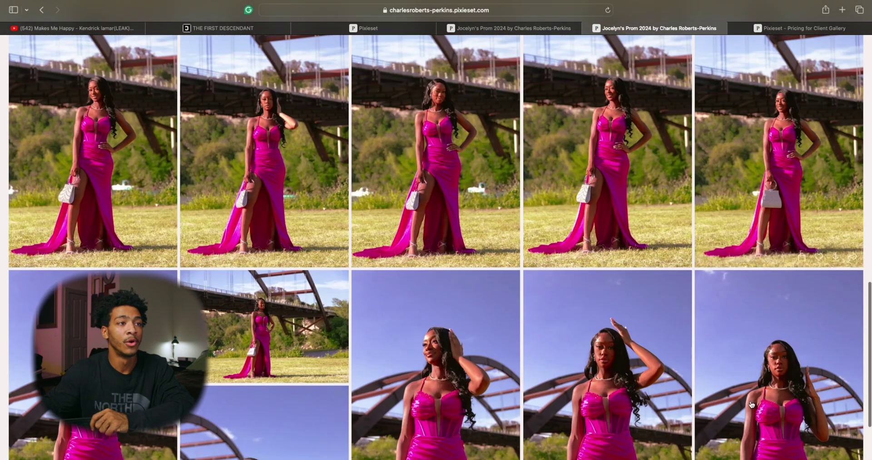
scroll(751, 400, down, 15)
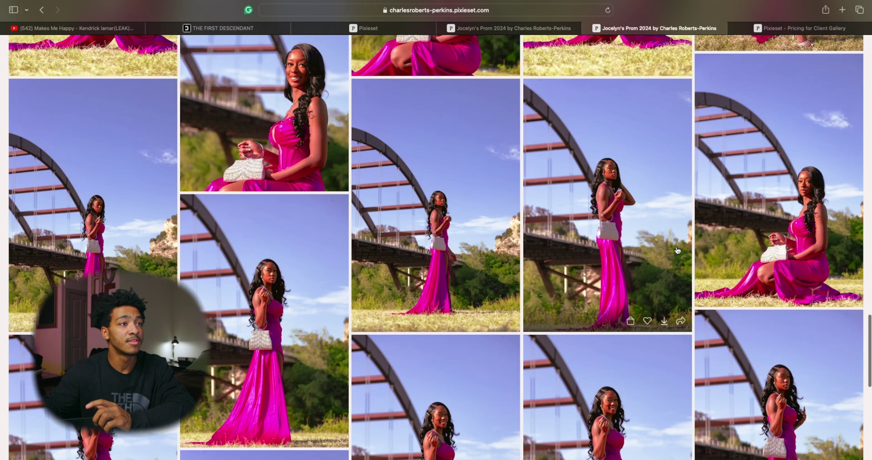
scroll(443, 446, down, 15)
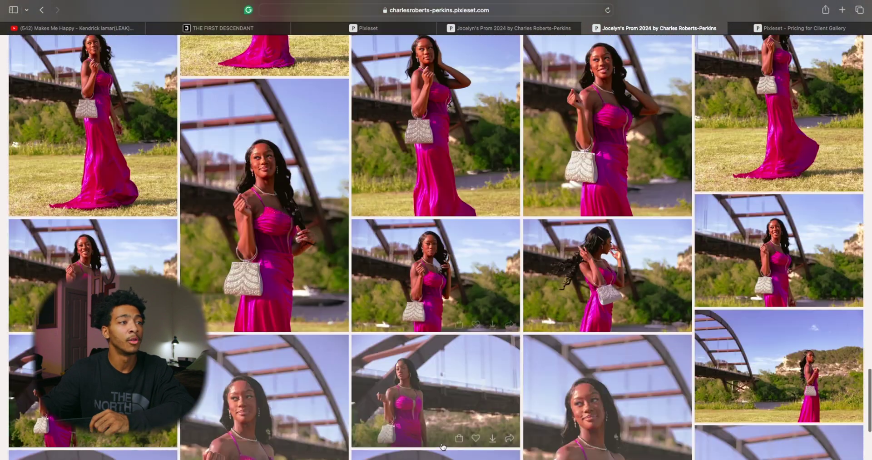
scroll(443, 447, up, 20)
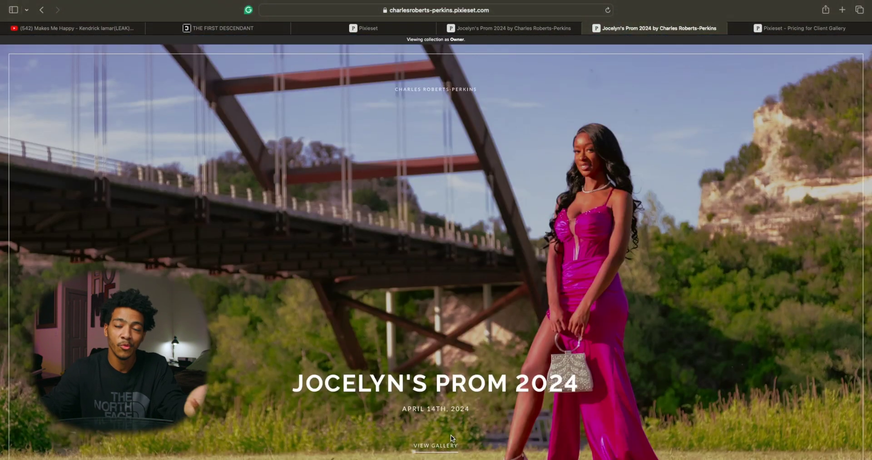
key(super+w)
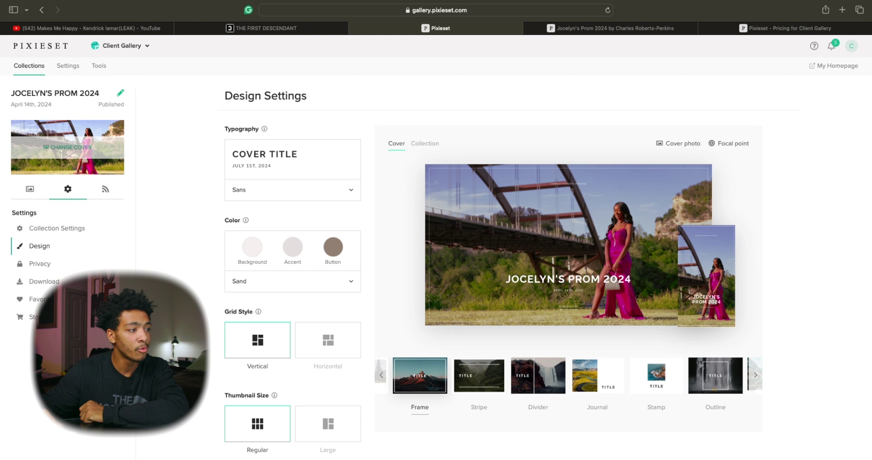
Get the gallery's direct share link, copy it, and close the link window
click(97, 458)
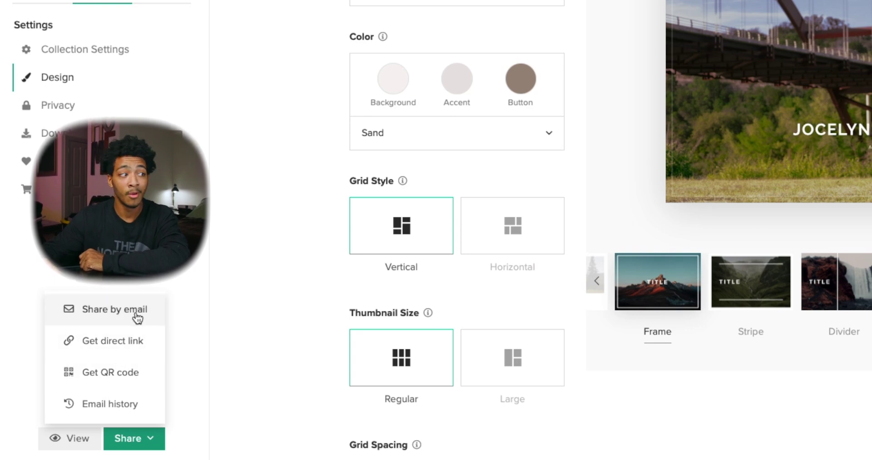
click(136, 347)
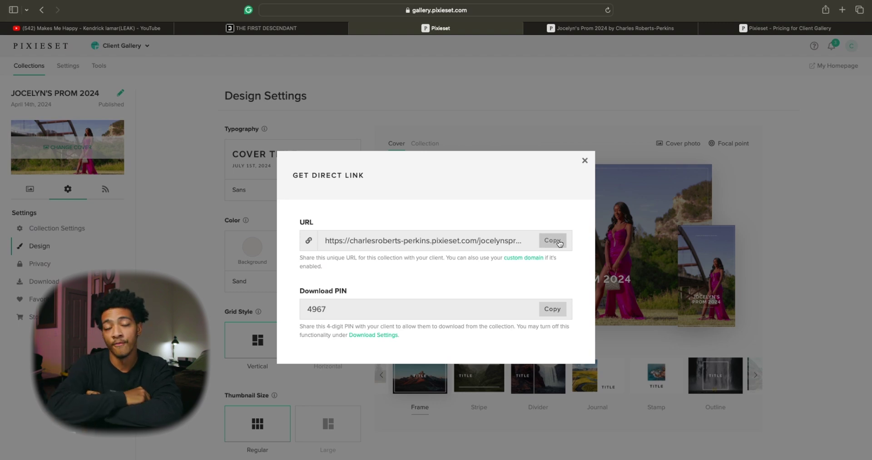
click(83, 436)
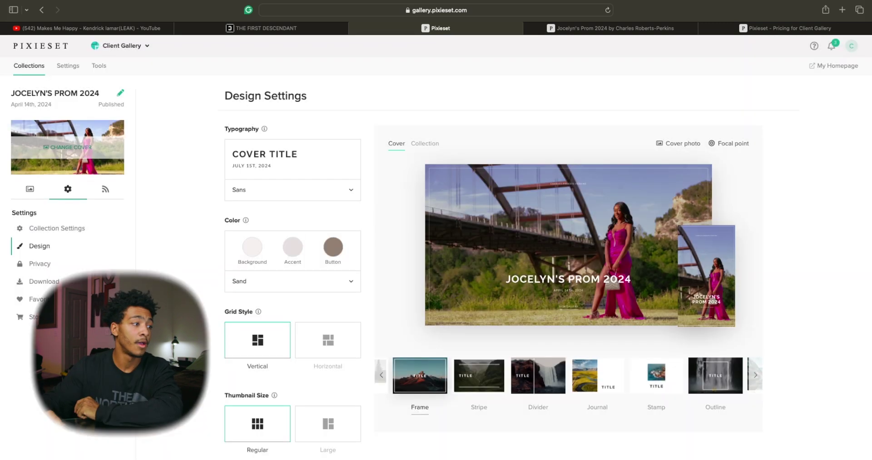
Start an email invite with the message 'hi' and the download PIN included
click(59, 393)
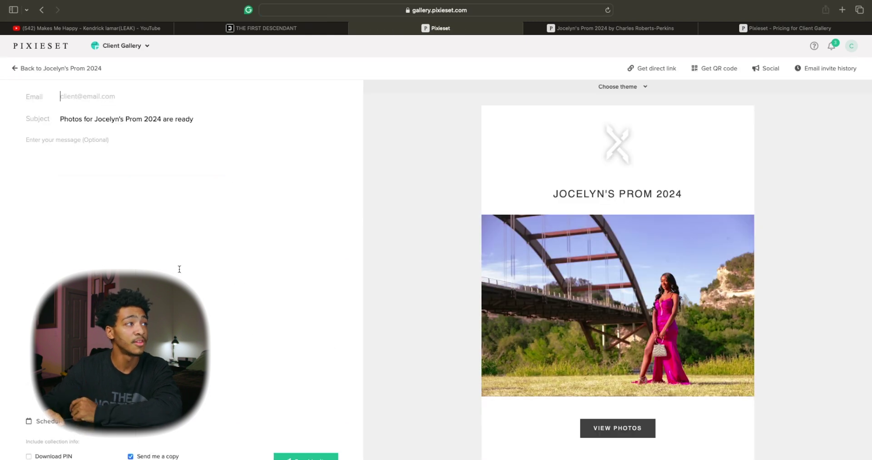
click(179, 269)
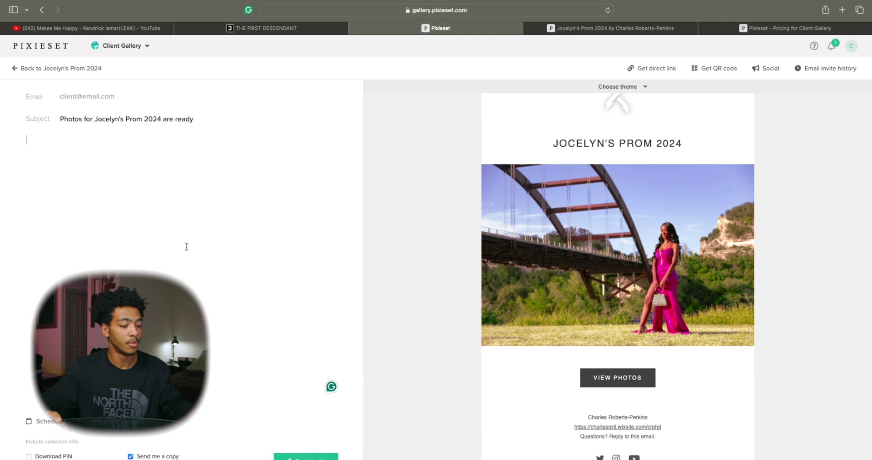
text(hi)
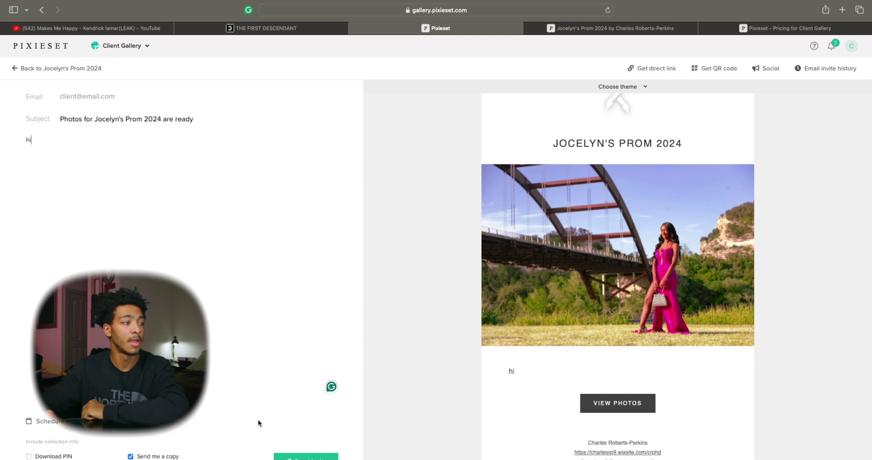
click(30, 456)
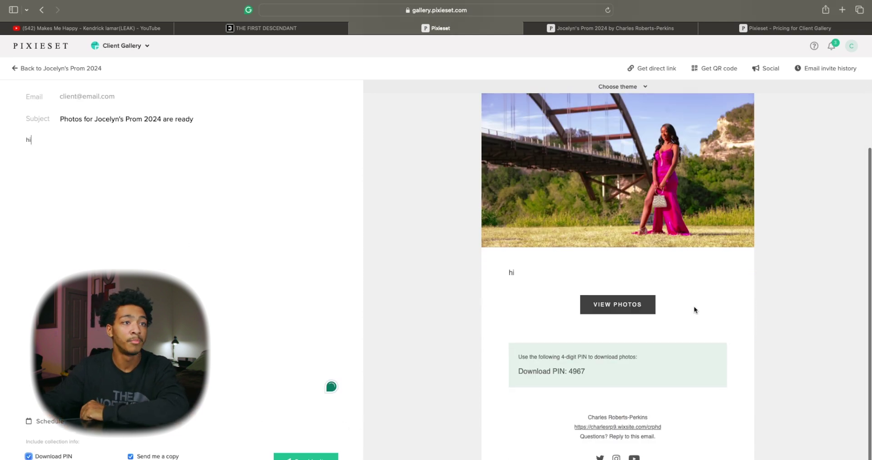
scroll(694, 318, up, 3)
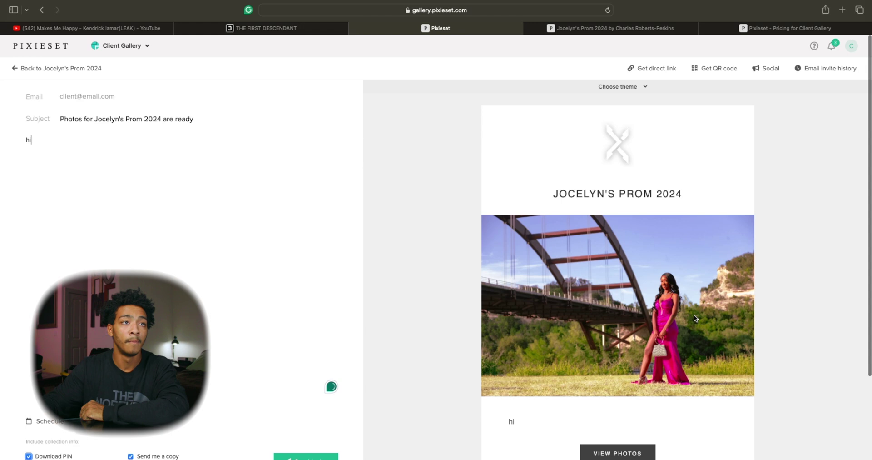
Preview the Night, Heart and Blossom email themes, then settle on Classic
click(641, 87)
click(586, 122)
click(650, 122)
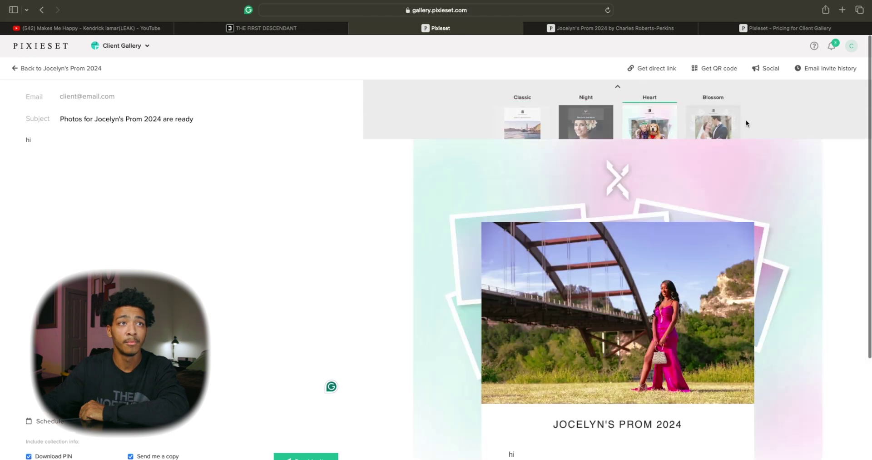
click(723, 129)
click(538, 125)
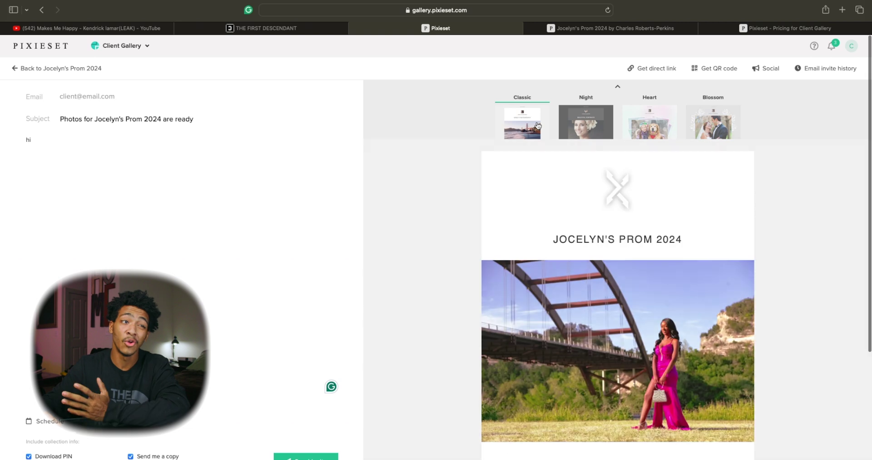
scroll(661, 339, down, 5)
scroll(661, 340, up, 3)
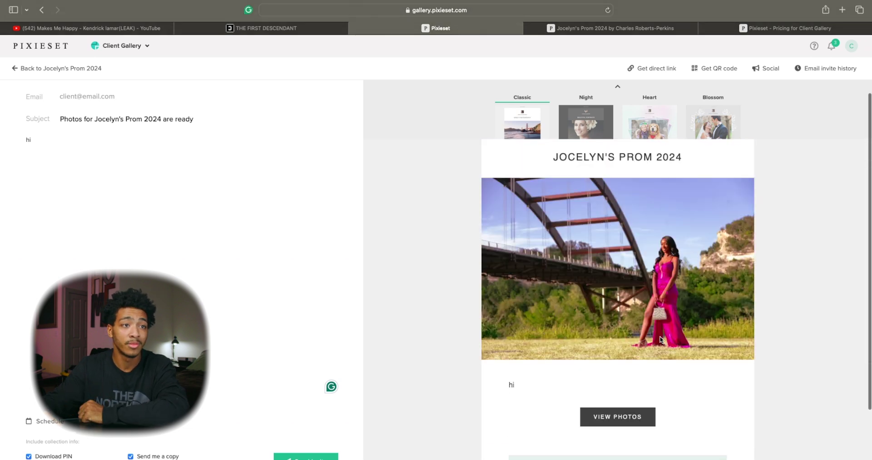
scroll(661, 340, down, 3)
scroll(661, 340, up, 4)
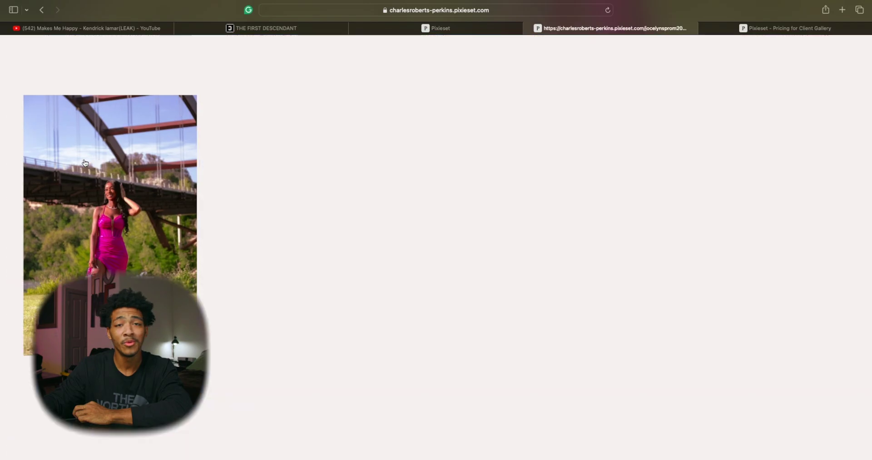
Browse the client gallery and open the tall bridge-arch photo with its Buy This Photo options
click(85, 163)
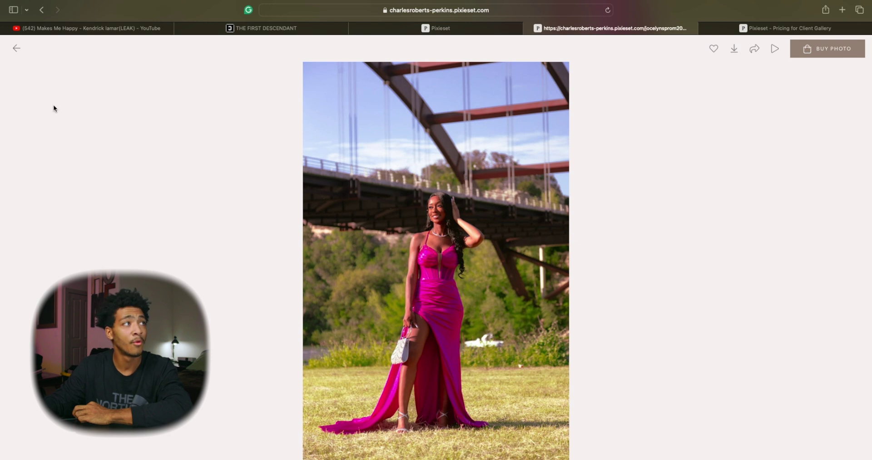
click(17, 49)
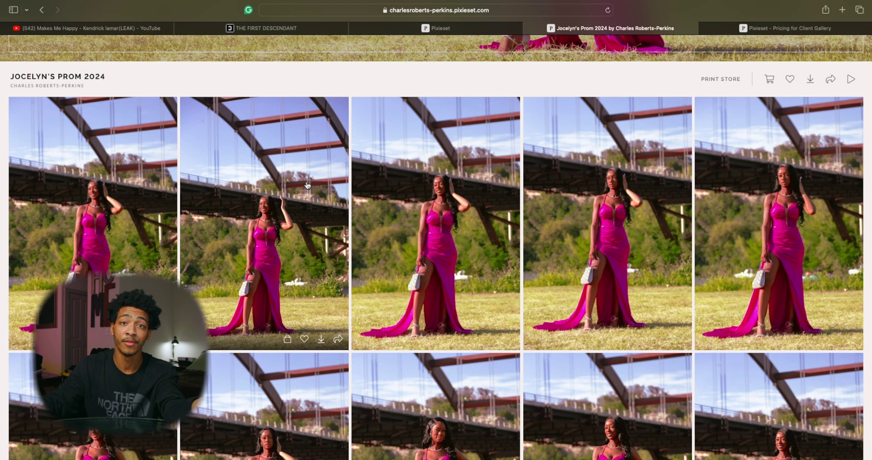
scroll(429, 353, down, 10)
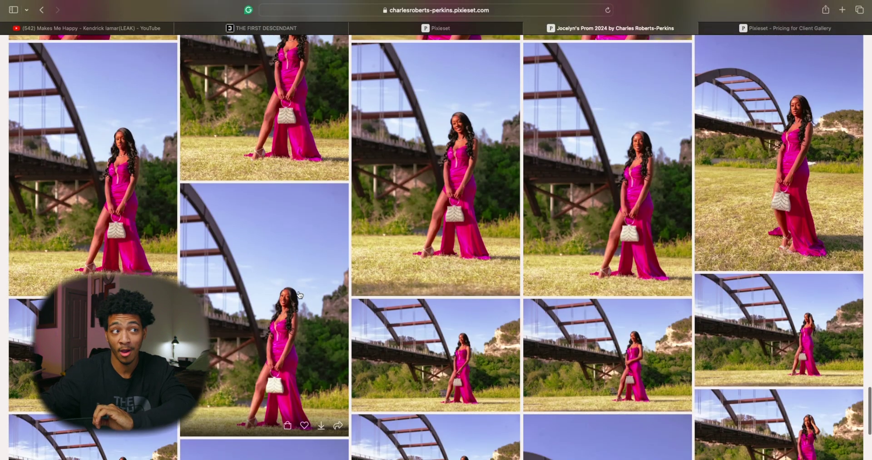
scroll(300, 295, down, 4)
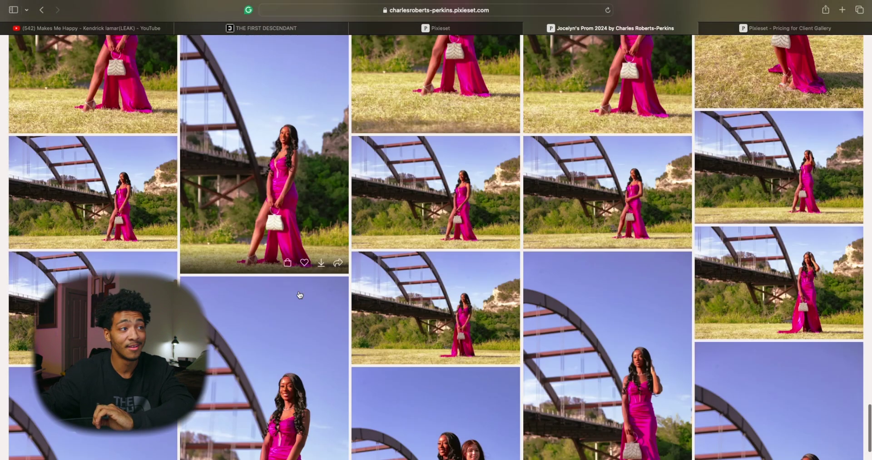
click(278, 163)
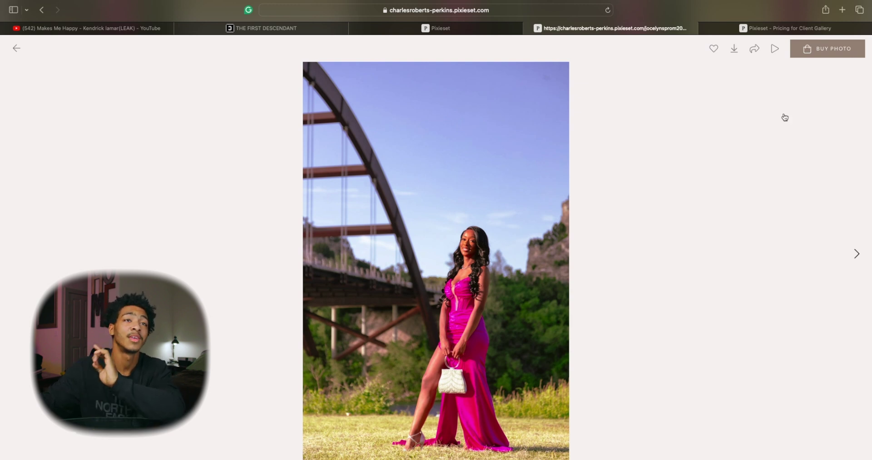
click(860, 54)
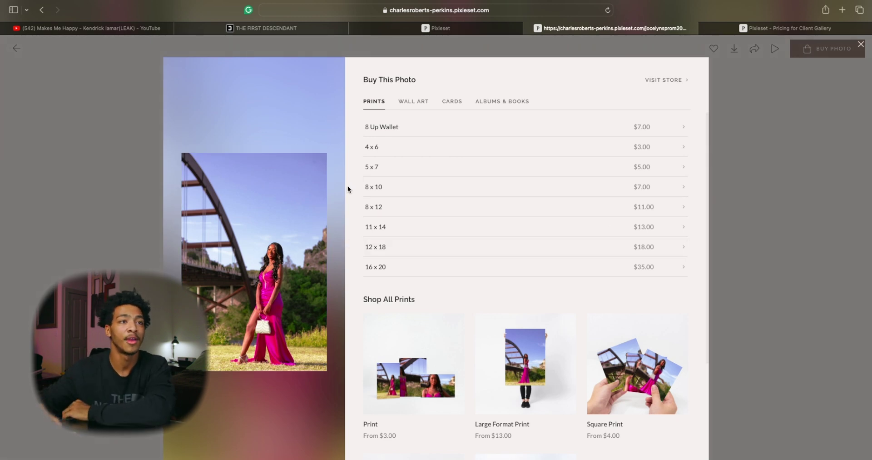
click(417, 103)
click(450, 102)
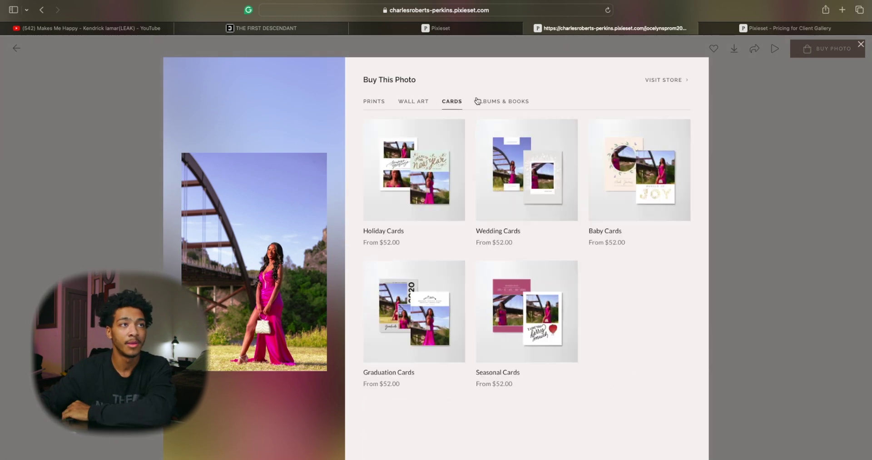
click(501, 104)
click(412, 100)
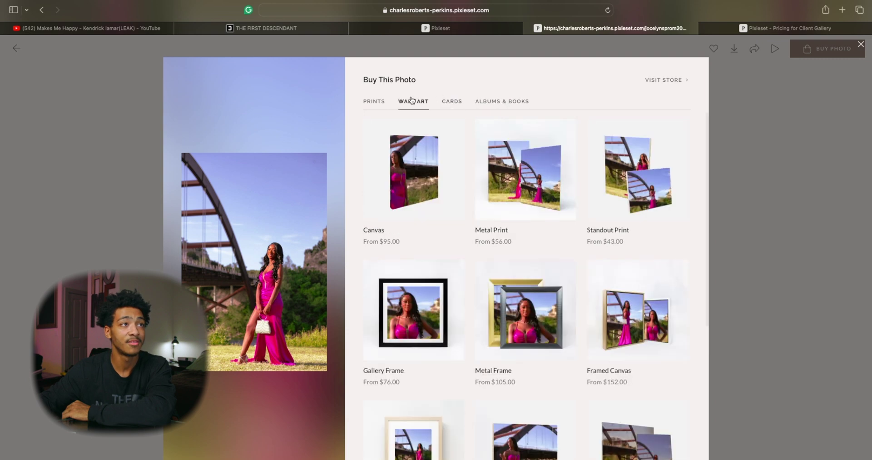
click(380, 103)
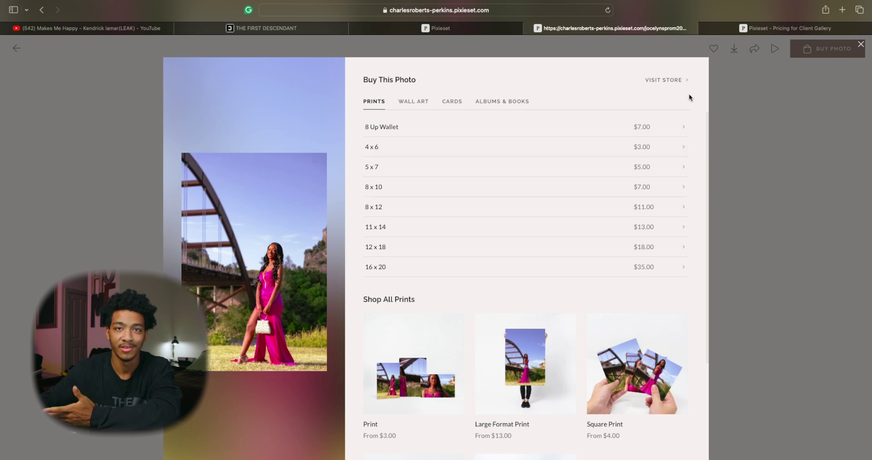
click(142, 89)
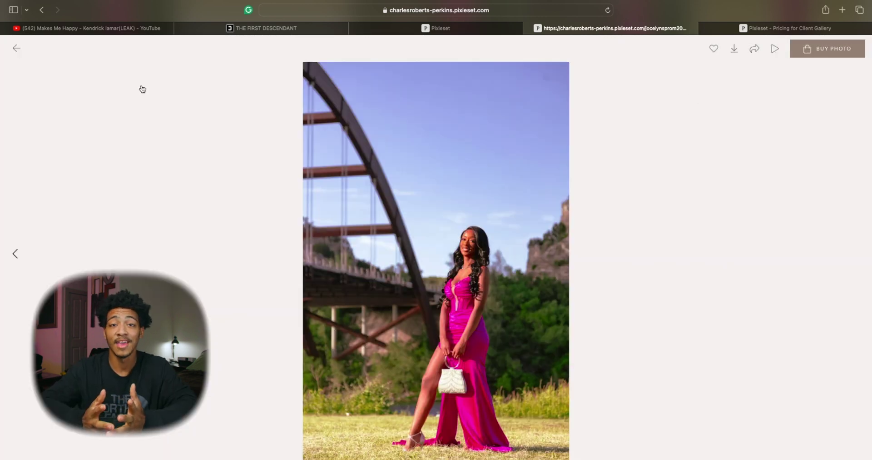